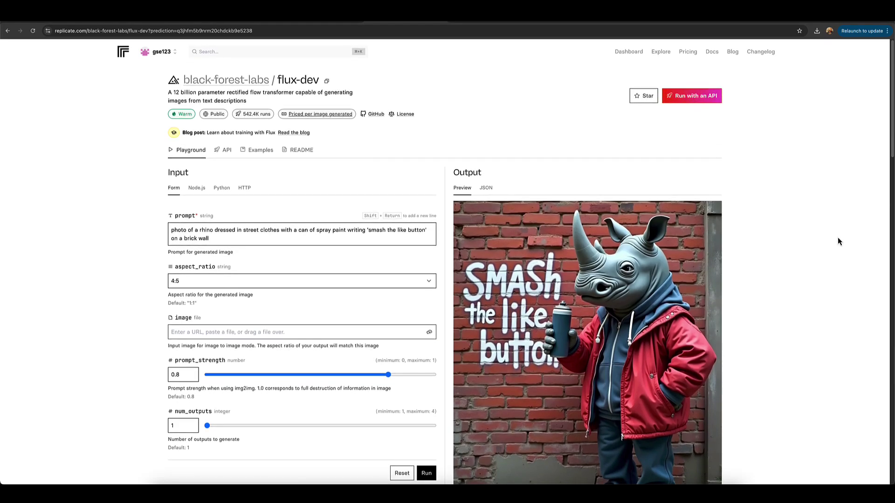
Scroll through the flux-dev inputs down to the Pricing section showing $0.030 per image
{"action": "scroll", "coordinate": [838, 241], "scroll_direction": "down", "scroll_amount": 2}
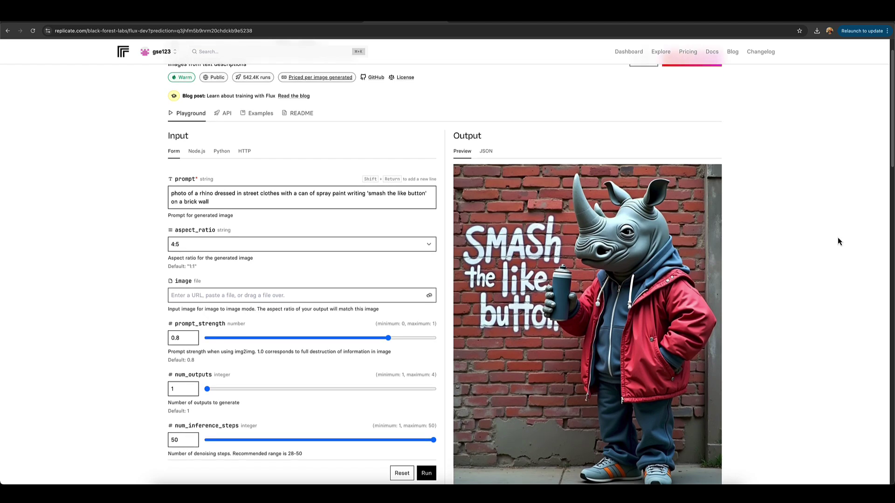
{"action": "scroll", "coordinate": [838, 241], "scroll_direction": "down", "scroll_amount": 1}
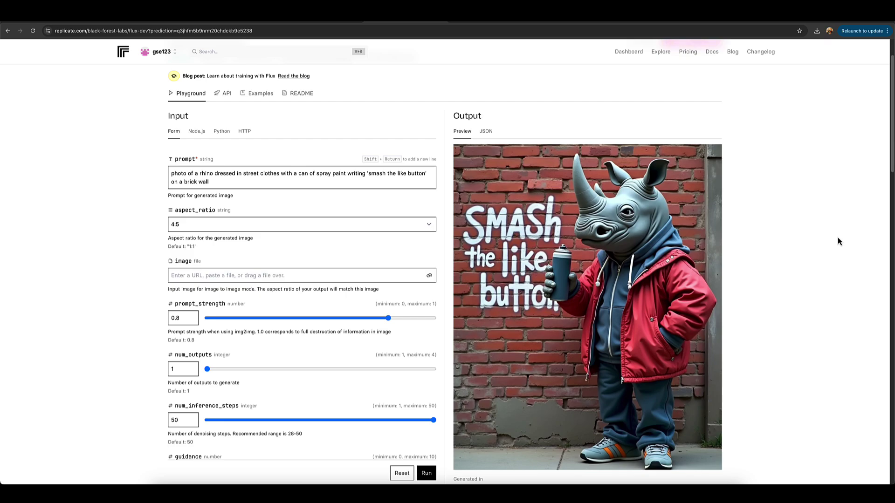
{"action": "scroll", "coordinate": [838, 239], "scroll_direction": "up", "scroll_amount": 2}
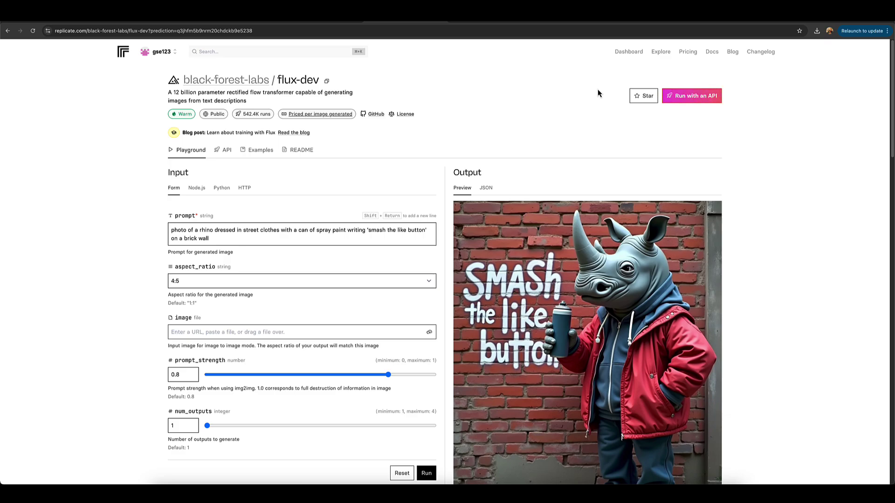
{"action": "scroll", "coordinate": [598, 90], "scroll_direction": "down", "scroll_amount": 3}
{"action": "scroll", "coordinate": [598, 89], "scroll_direction": "up", "scroll_amount": 4}
{"action": "scroll", "coordinate": [483, 91], "scroll_direction": "down", "scroll_amount": 3}
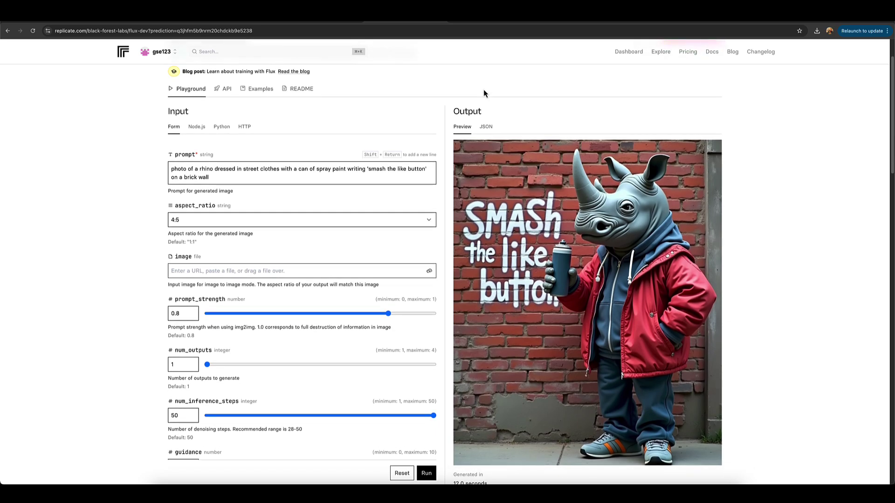
{"action": "scroll", "coordinate": [484, 93], "scroll_direction": "down", "scroll_amount": 5}
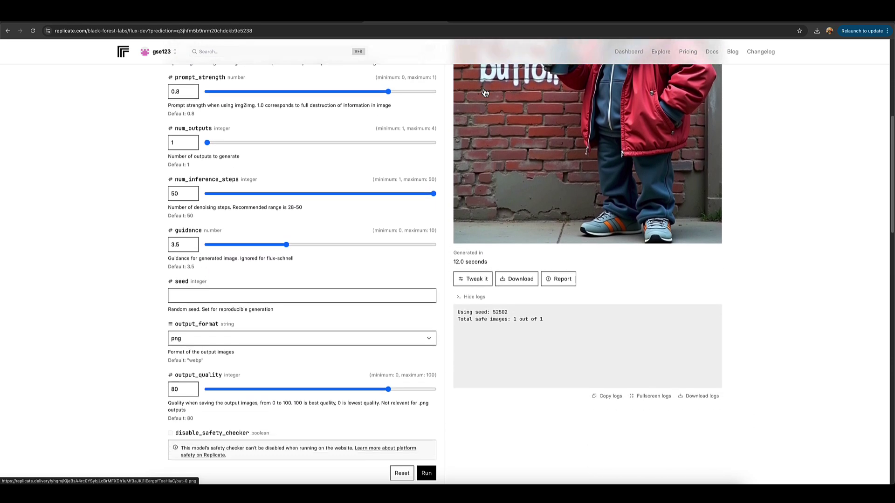
{"action": "scroll", "coordinate": [484, 93], "scroll_direction": "down", "scroll_amount": 10}
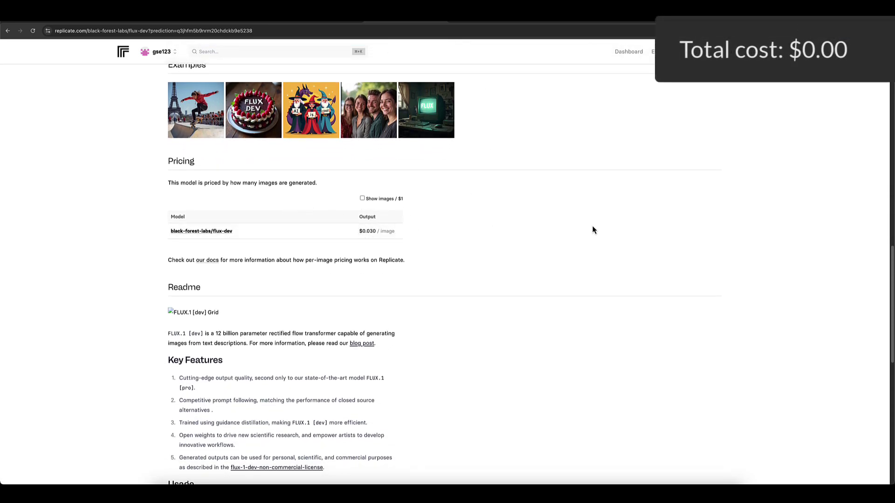
Go back to the top of the form and place the caret in the rhino example prompt
{"action": "scroll", "coordinate": [593, 230], "scroll_direction": "up", "scroll_amount": 10}
{"action": "scroll", "coordinate": [593, 229], "scroll_direction": "down", "scroll_amount": 3}
{"action": "scroll", "coordinate": [594, 229], "scroll_direction": "up", "scroll_amount": 3}
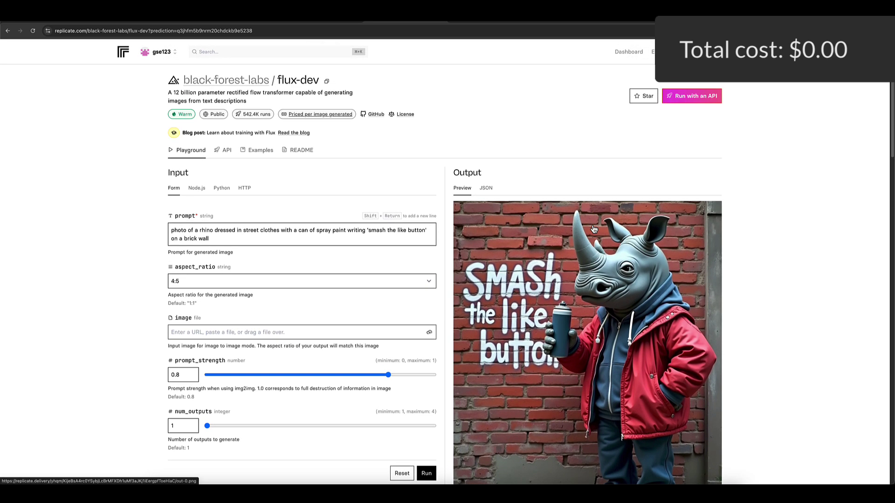
{"action": "scroll", "coordinate": [594, 230], "scroll_direction": "down", "scroll_amount": 1}
{"action": "scroll", "coordinate": [594, 230], "scroll_direction": "up", "scroll_amount": 1}
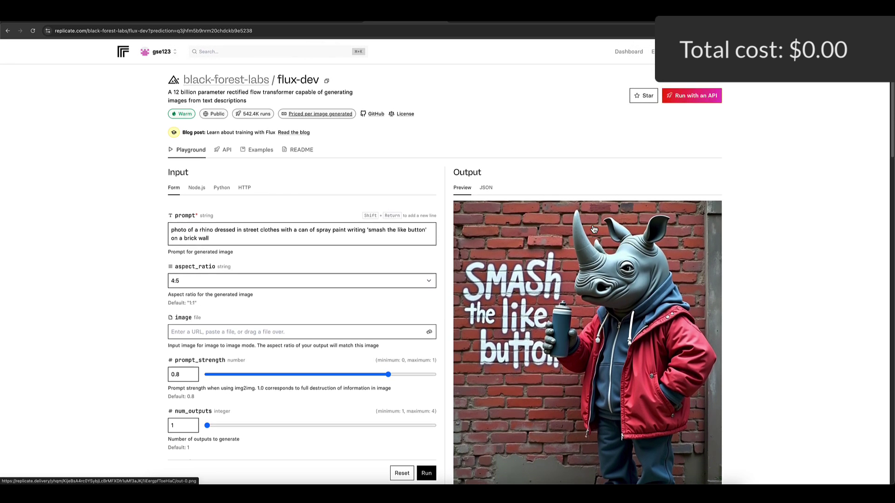
{"action": "left_click", "coordinate": [244, 237]}
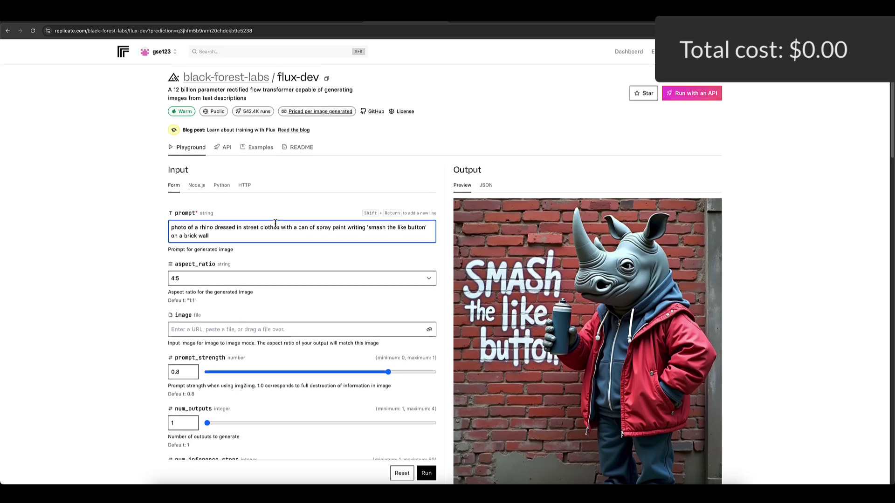
{"action": "scroll", "coordinate": [276, 225], "scroll_direction": "down", "scroll_amount": 1}
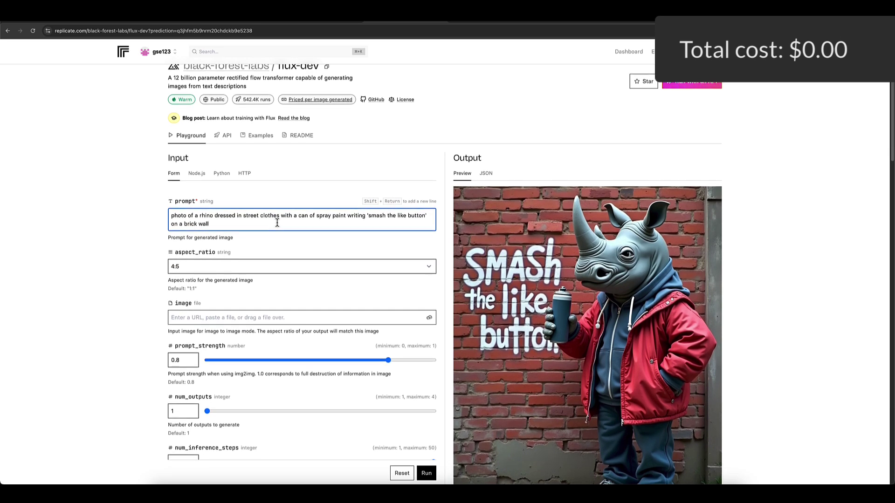
Switch the aspect ratio from 4:5 to 16:9 and select the old rhino prompt text
{"action": "left_click", "coordinate": [365, 273]}
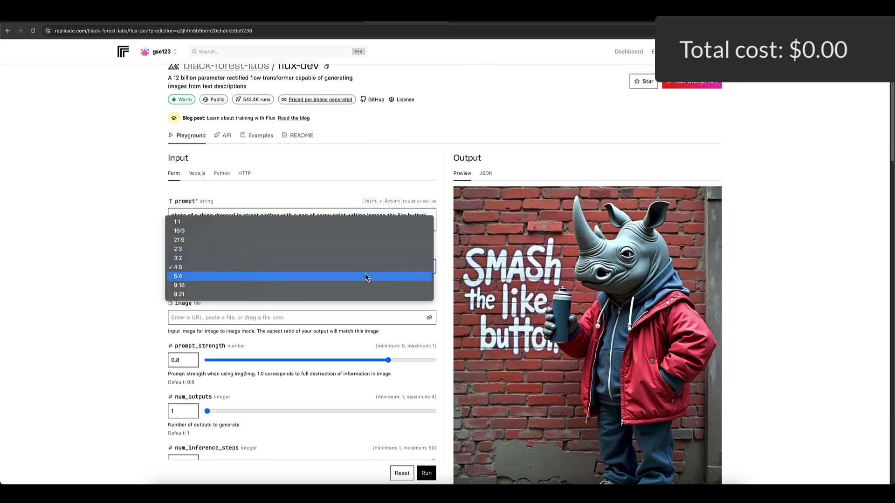
{"action": "left_click", "coordinate": [356, 231]}
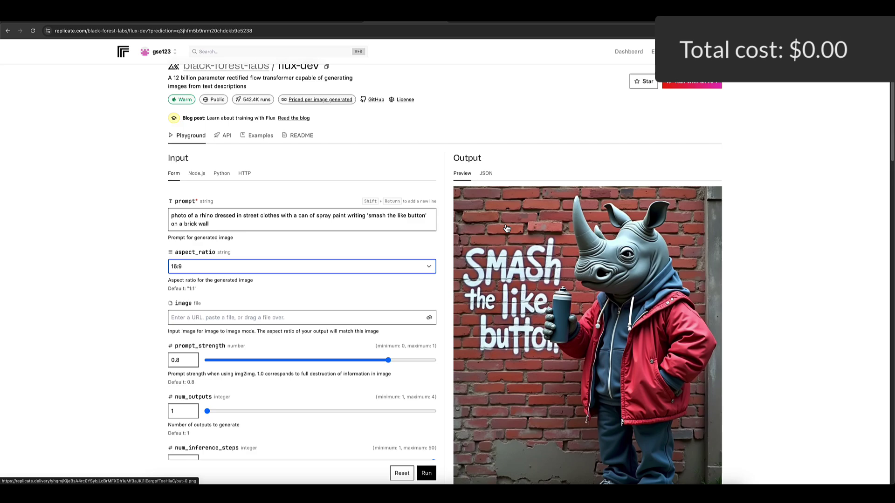
{"action": "left_click_drag", "start_coordinate": [224, 224], "coordinate": [147, 206]}
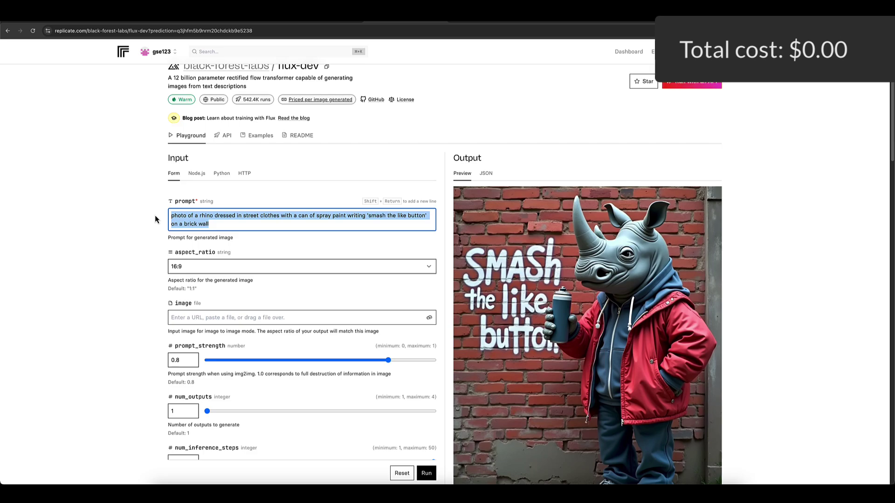
Delete the old rhino prompt, keeping 16:9 as the aspect ratio
{"action": "key", "text": "BackSpace"}
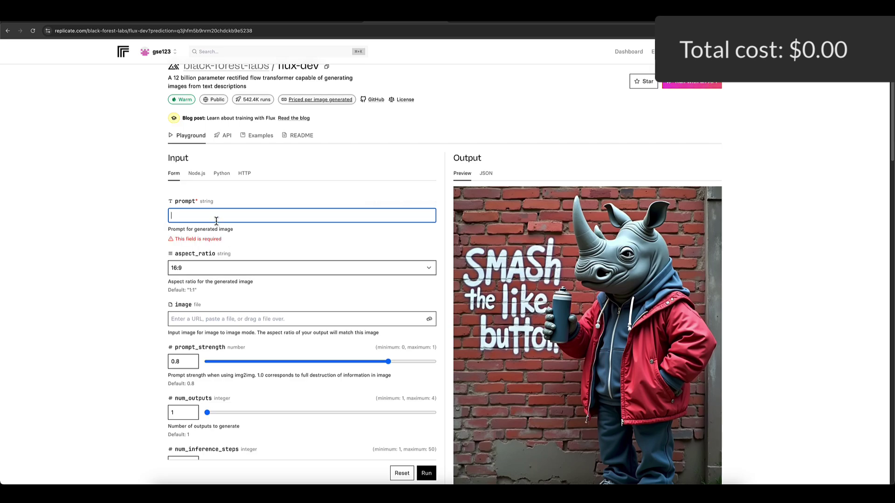
{"action": "left_click", "coordinate": [195, 271]}
{"action": "left_click", "coordinate": [195, 270]}
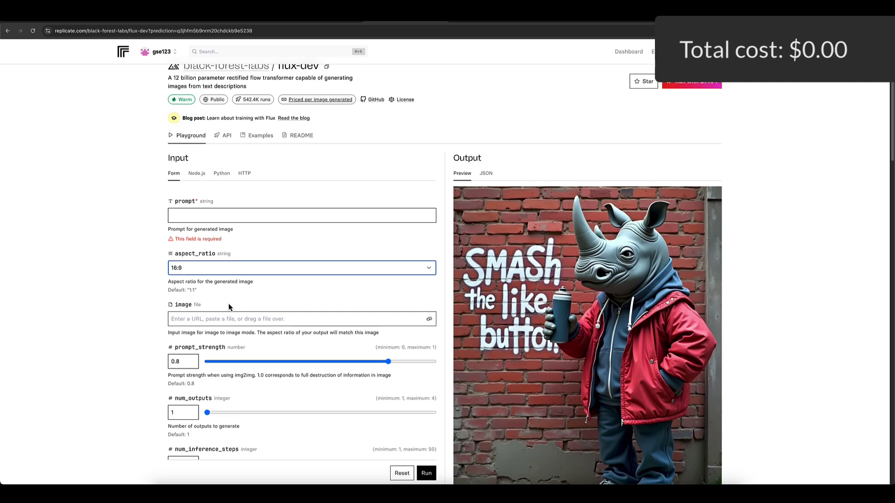
Raise num_outputs from 1 to 2
{"action": "scroll", "coordinate": [241, 342], "scroll_direction": "down", "scroll_amount": 2}
{"action": "scroll", "coordinate": [241, 343], "scroll_direction": "down", "scroll_amount": 1}
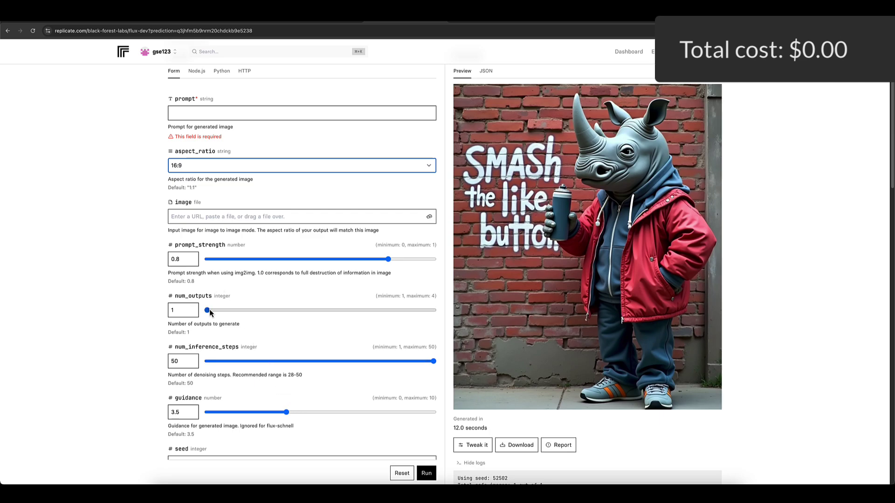
{"action": "left_click_drag", "start_coordinate": [209, 310], "coordinate": [263, 316]}
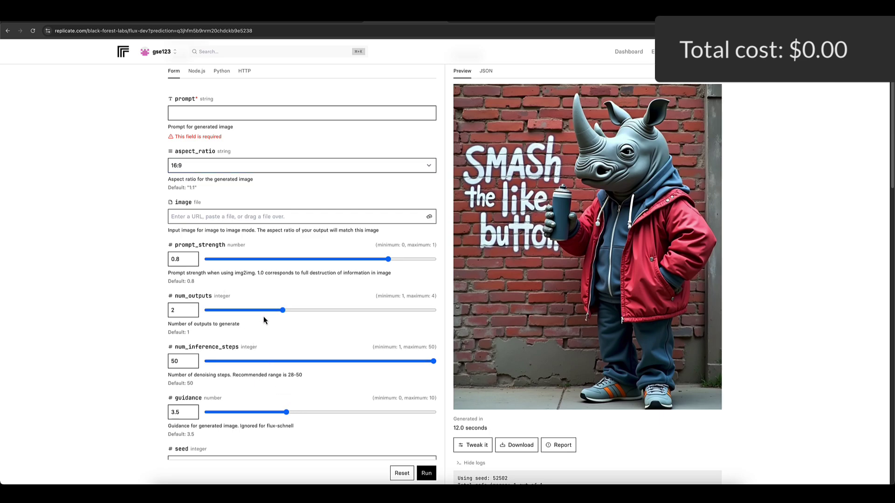
{"action": "scroll", "coordinate": [266, 326], "scroll_direction": "up", "scroll_amount": 3}
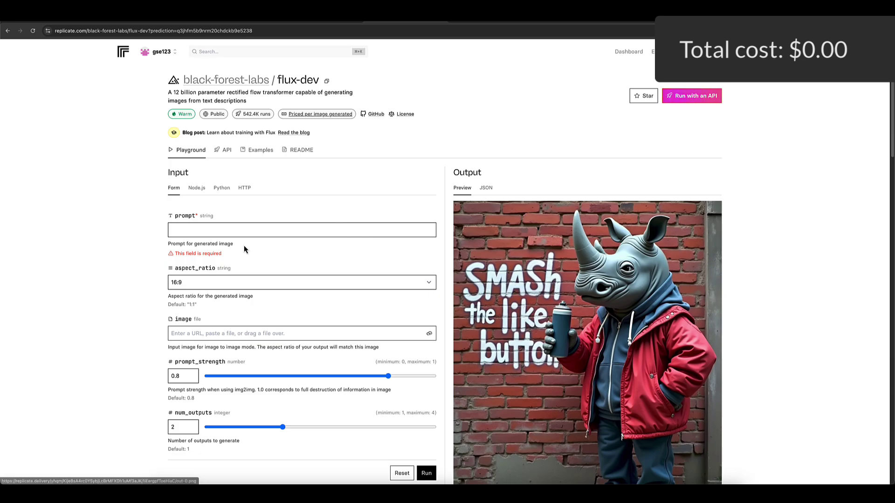
Enter the prompt 'photo of spiderman in a pub drinking beer' and run it
{"action": "left_click", "coordinate": [232, 233]}
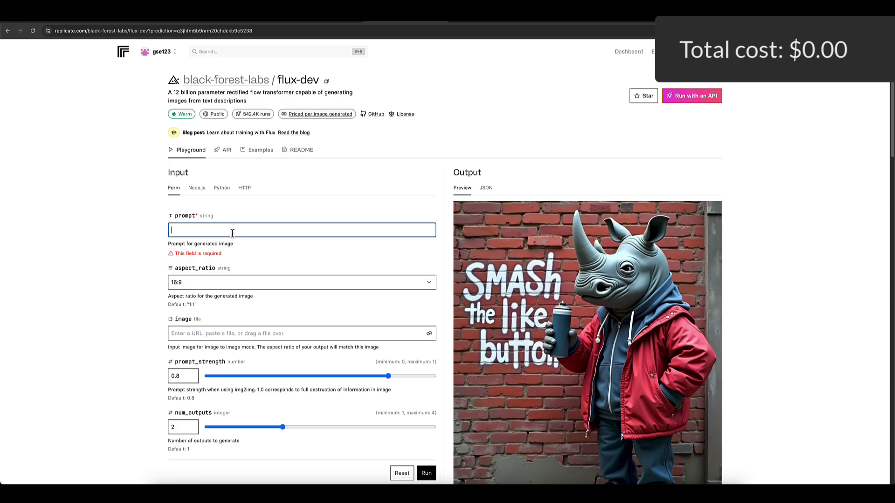
{"action": "key", "text": "super+Tab"}
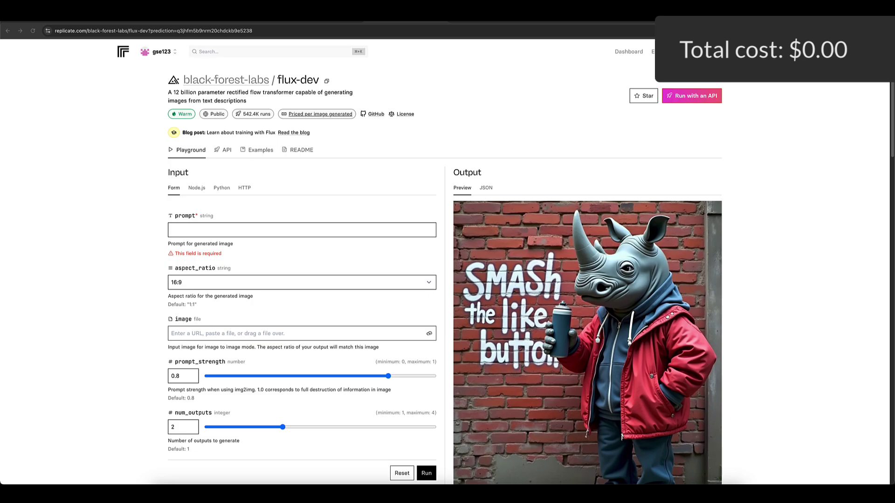
{"action": "left_click", "coordinate": [262, 231]}
{"action": "type", "text": "photo of spiderman in a pub"}
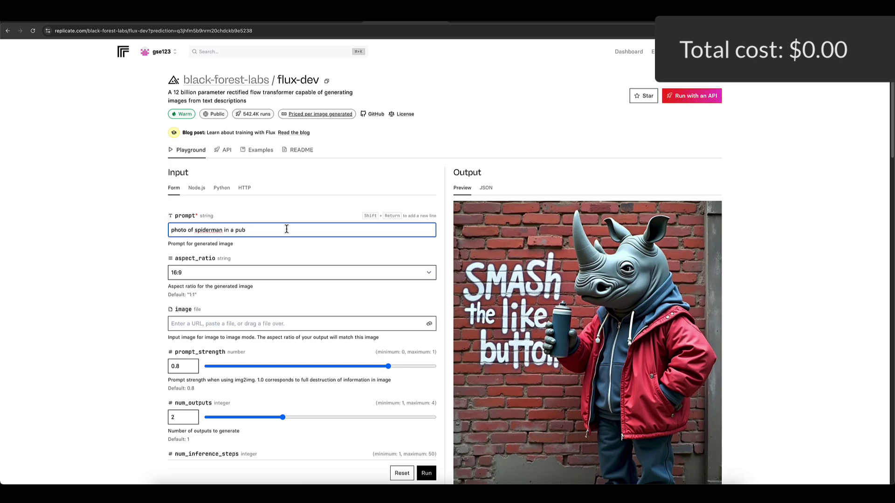
{"action": "type", "text": "rinking beer"}
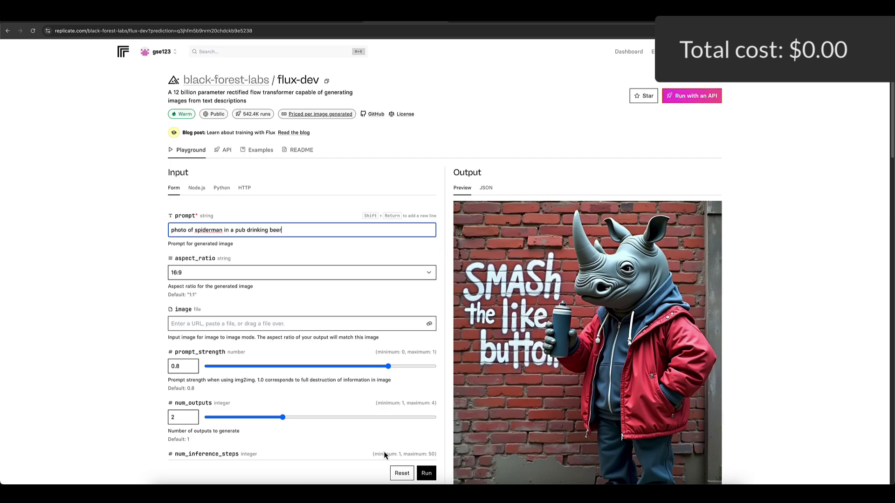
{"action": "left_click", "coordinate": [432, 473]}
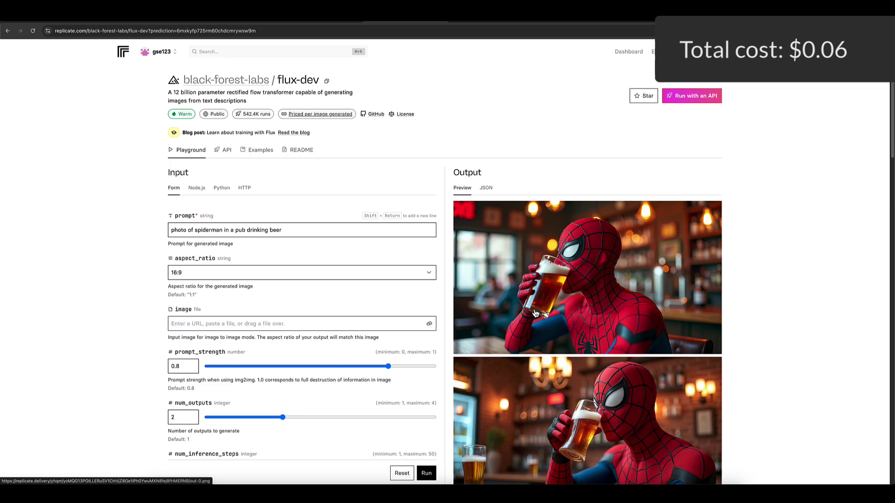
After the two Spider-Man images finish, leave the output format set to png
{"action": "scroll", "coordinate": [535, 313], "scroll_direction": "down", "scroll_amount": 2}
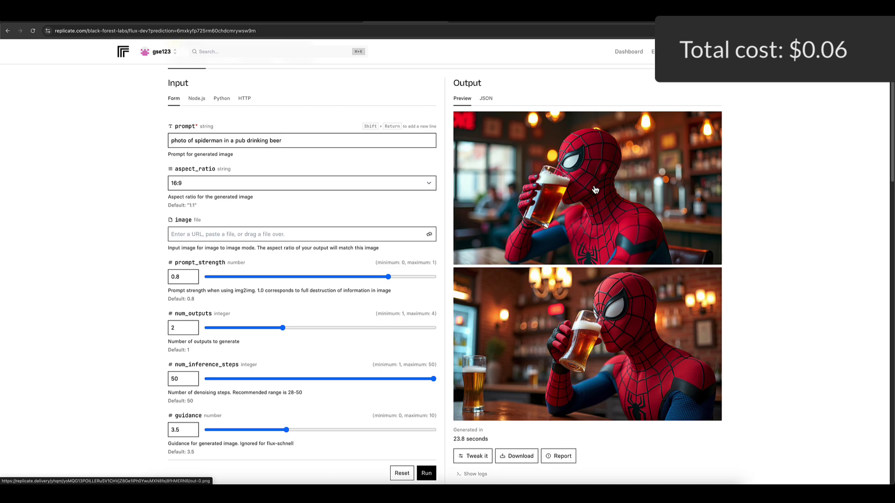
{"action": "scroll", "coordinate": [580, 204], "scroll_direction": "down", "scroll_amount": 4}
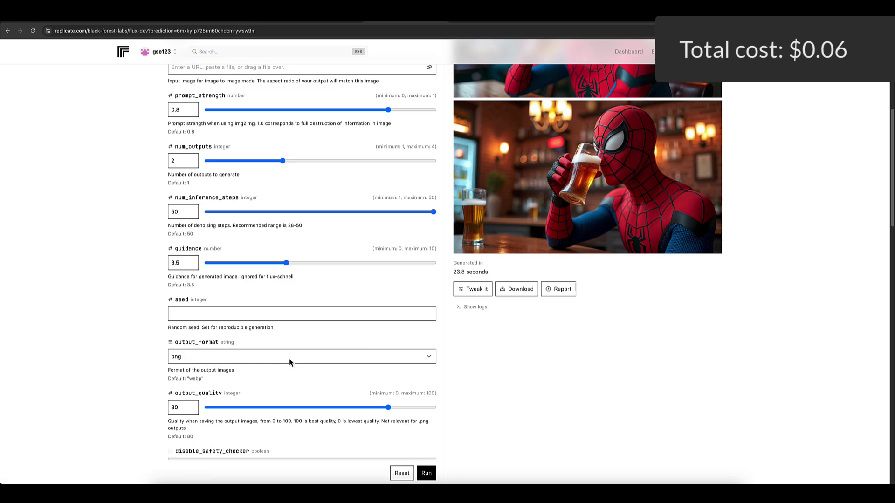
{"action": "left_click", "coordinate": [186, 357]}
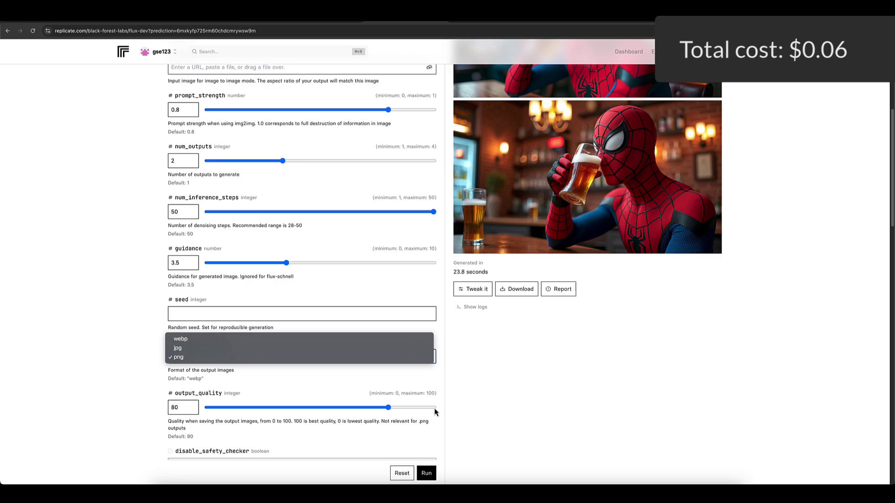
{"action": "left_click", "coordinate": [198, 361]}
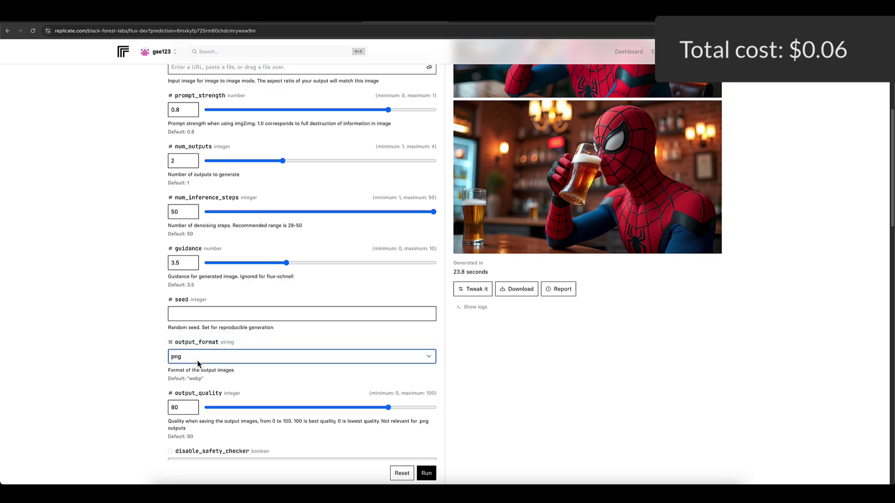
{"action": "scroll", "coordinate": [589, 365], "scroll_direction": "up", "scroll_amount": 5}
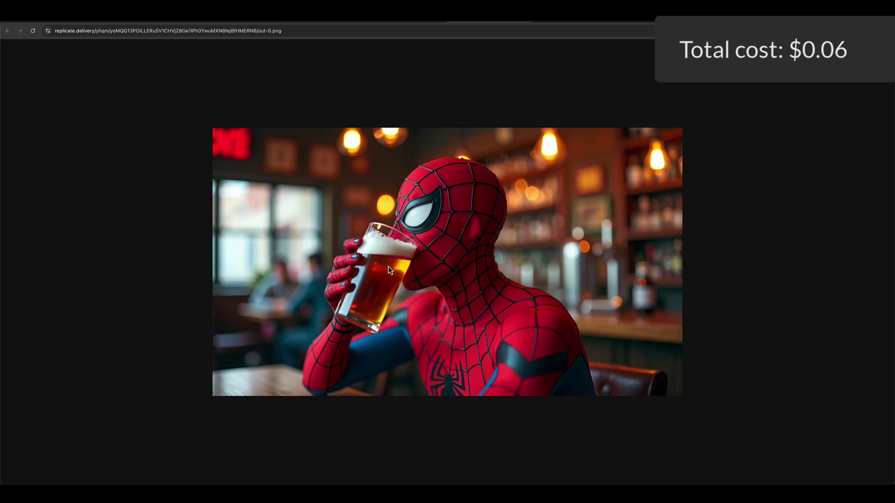
Return from the full-size first image to the playground tab showing both outputs
{"action": "left_click", "coordinate": [524, 23]}
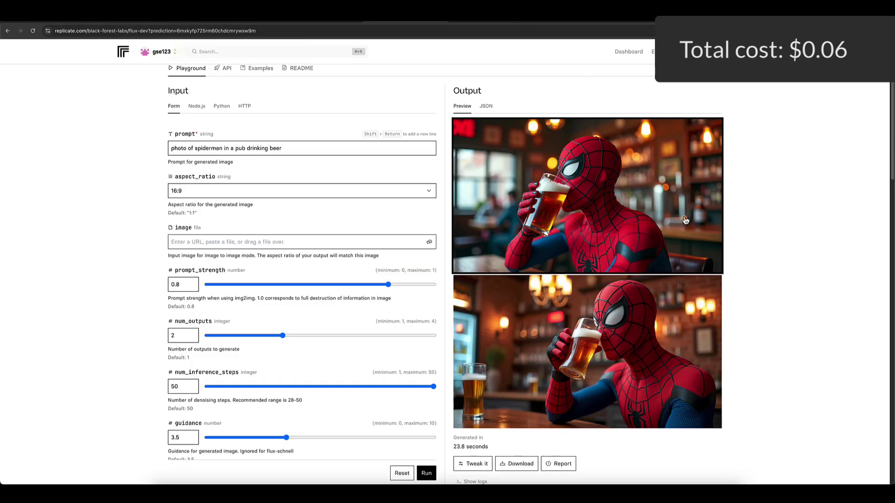
View the second output, out-1.png, full size, then return to the playground
{"action": "left_click", "coordinate": [583, 343]}
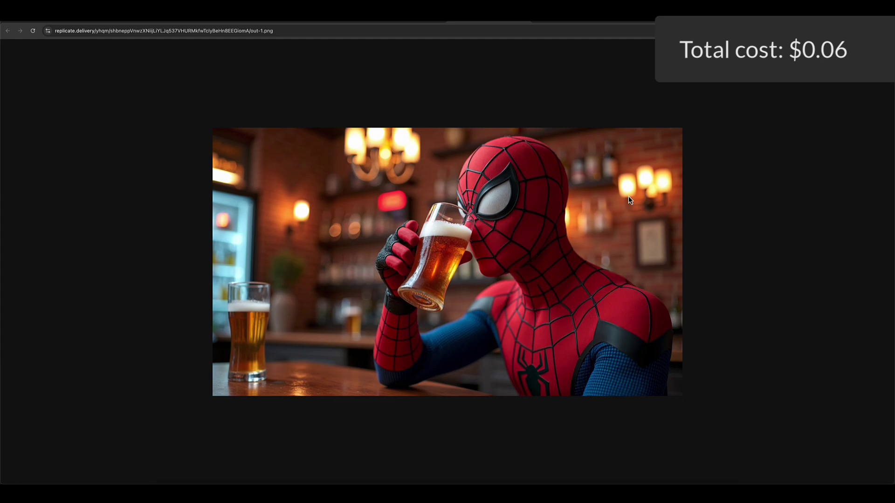
{"action": "left_click", "coordinate": [524, 22]}
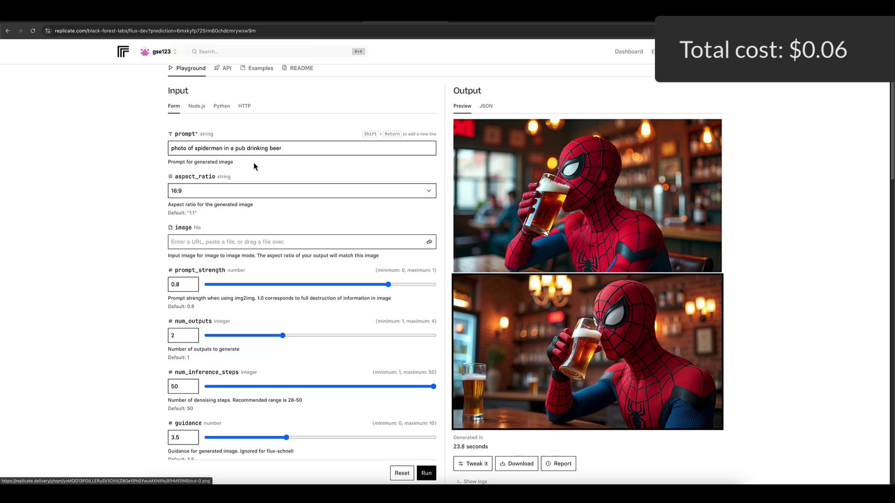
Append ', with his pet cat' to the end of the Spider-Man prompt
{"action": "left_click", "coordinate": [290, 149]}
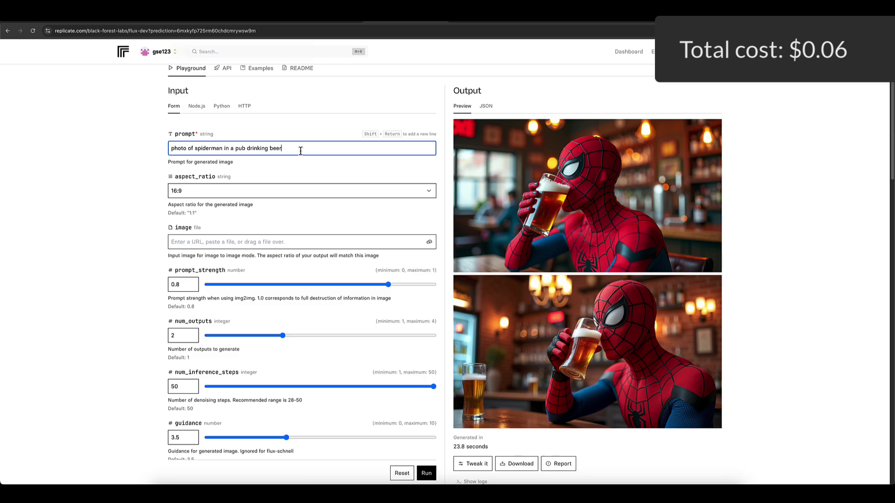
{"action": "type", "text": ", with his pet cat"}
Run the cat prompt, view the first Spider-Man-and-cat image full size, then come back
{"action": "left_click", "coordinate": [426, 473]}
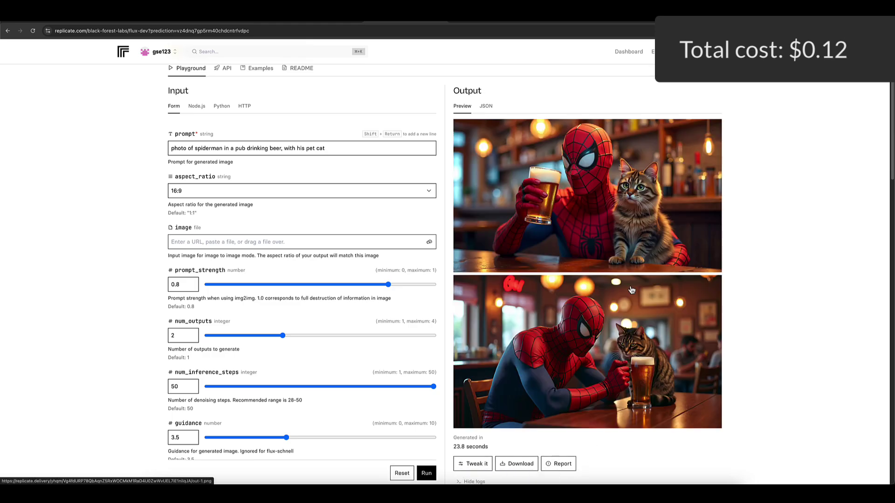
{"action": "left_click", "coordinate": [626, 210]}
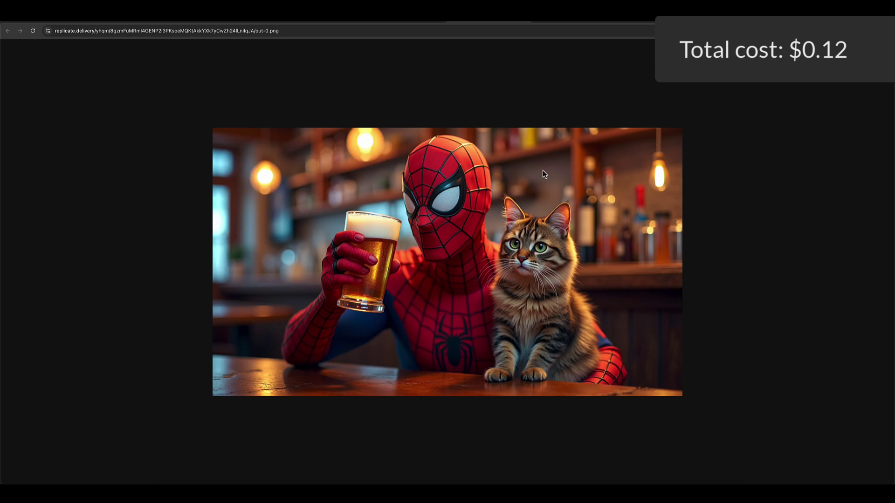
{"action": "left_click", "coordinate": [524, 21]}
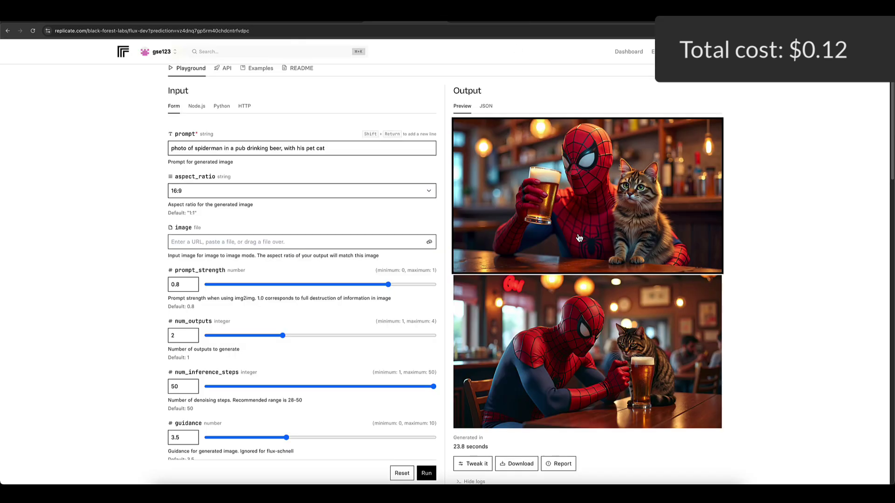
{"action": "left_click", "coordinate": [604, 353]}
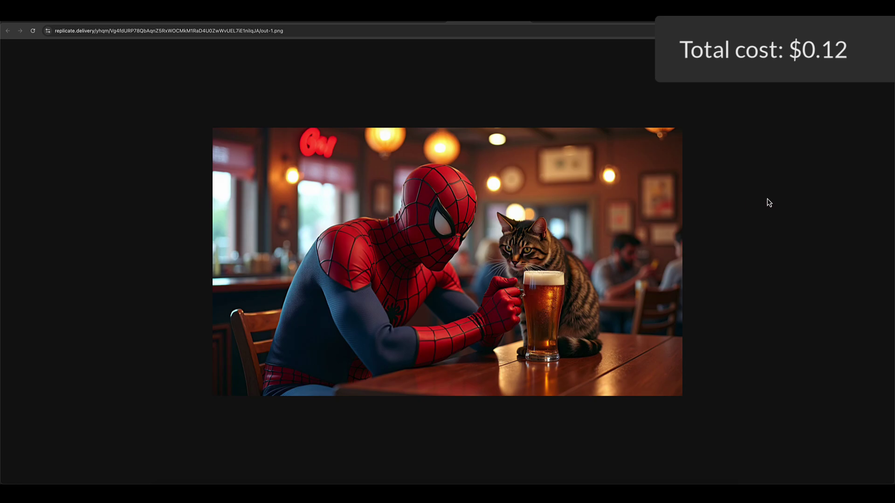
{"action": "left_click", "coordinate": [527, 23]}
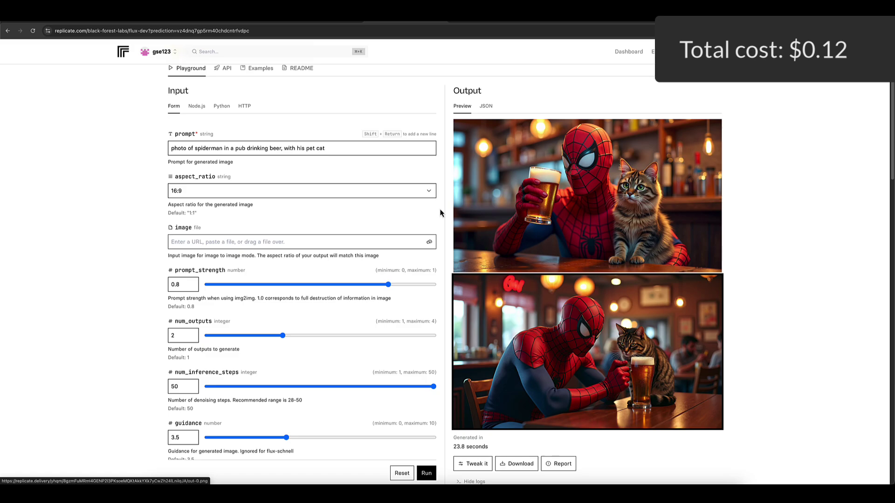
Extend the prompt with "with a blue neon sign saying 'real heroes drink beer'"
{"action": "left_click", "coordinate": [344, 150]}
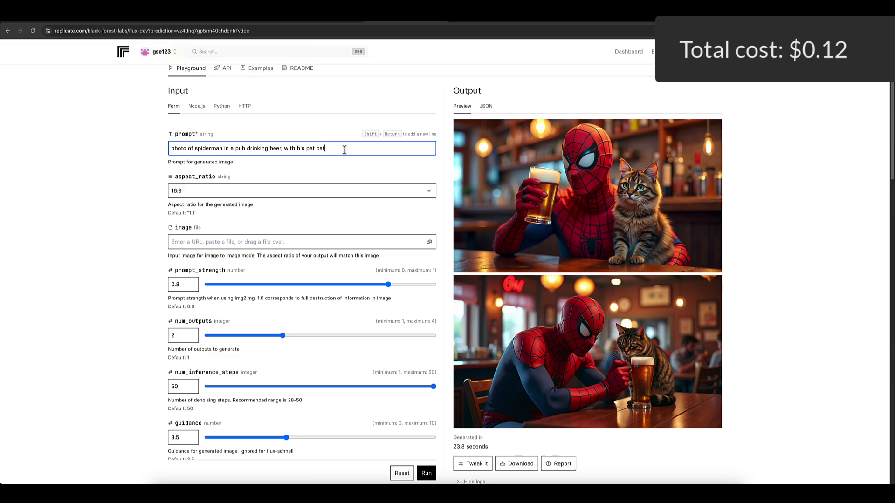
{"action": "type", "text": "with a"}
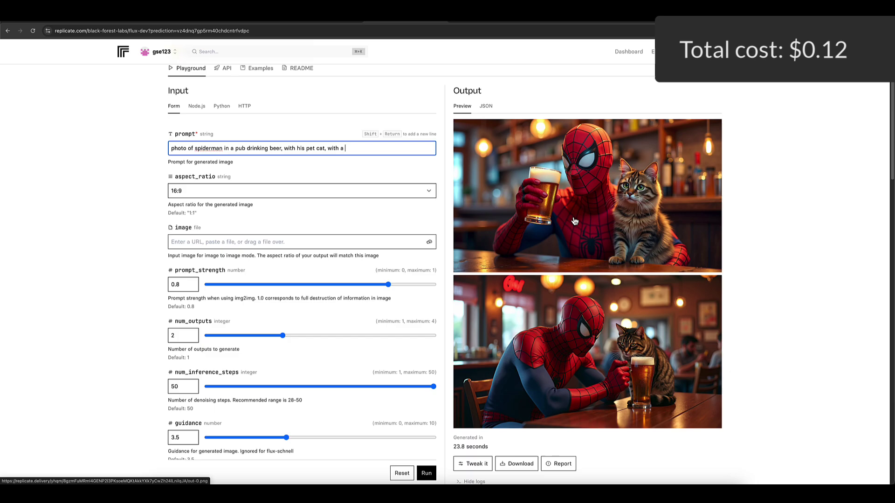
{"action": "type", "text": "b"}
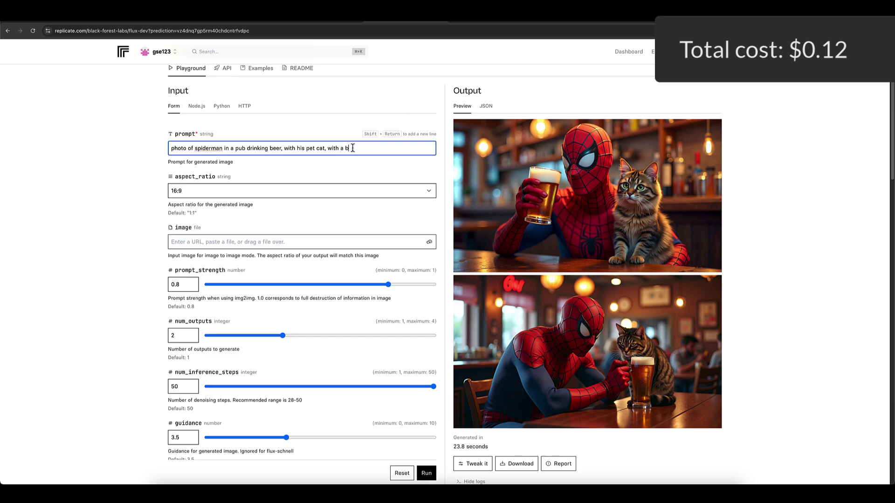
{"action": "type", "text": "lue neon sign"}
{"action": "type", "text": "'spiderman"}
{"action": "key", "text": "BackSpace"}
{"action": "key", "text": "BackSpace"}
{"action": "key", "text": "BackSpace"}
{"action": "key", "text": "BackSpace"}
{"action": "key", "text": "BackSpace"}
{"action": "key", "text": "BackSpace"}
{"action": "key", "text": "BackSpace"}
{"action": "type", "text": "real heroes drink beer'"}
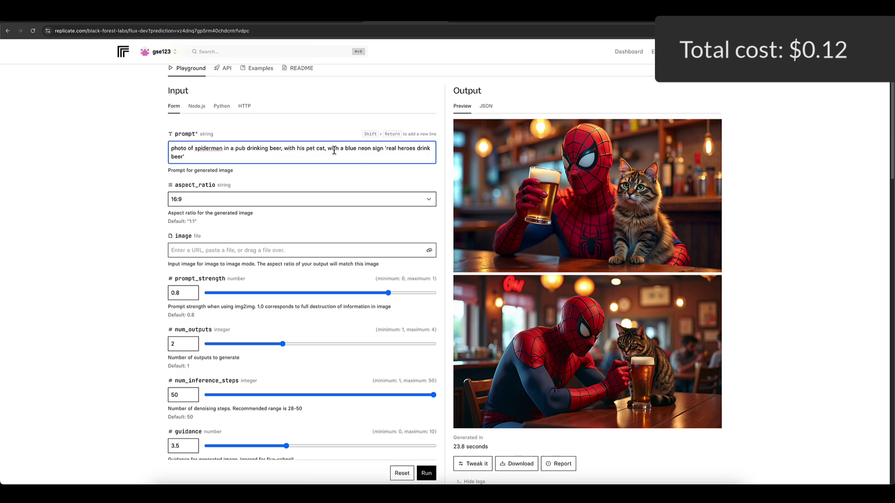
{"action": "left_click", "coordinate": [384, 151]}
{"action": "type", "text": "saying"}
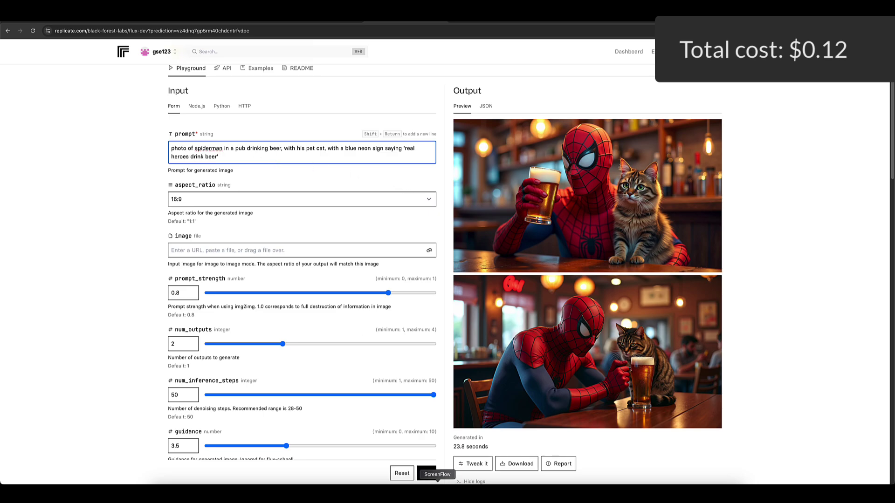
Run the neon-sign prompt and view both resulting images full size
{"action": "left_click", "coordinate": [425, 474]}
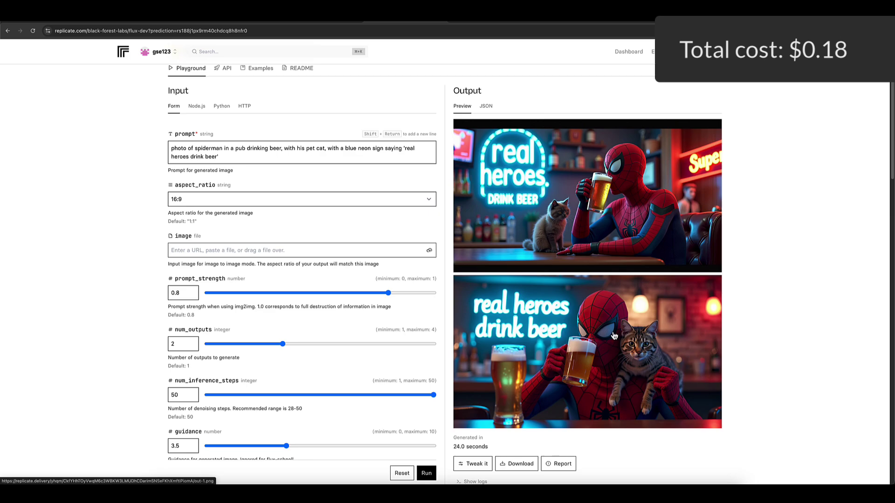
{"action": "left_click", "coordinate": [610, 225]}
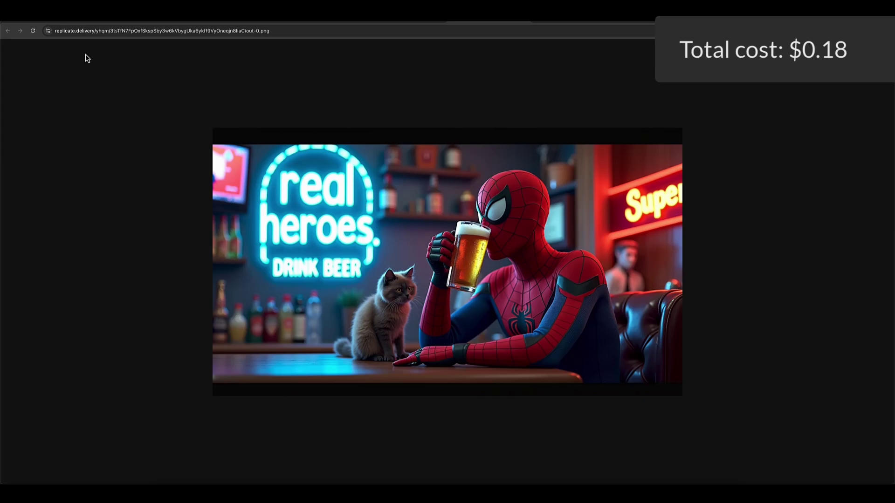
{"action": "left_click", "coordinate": [524, 23]}
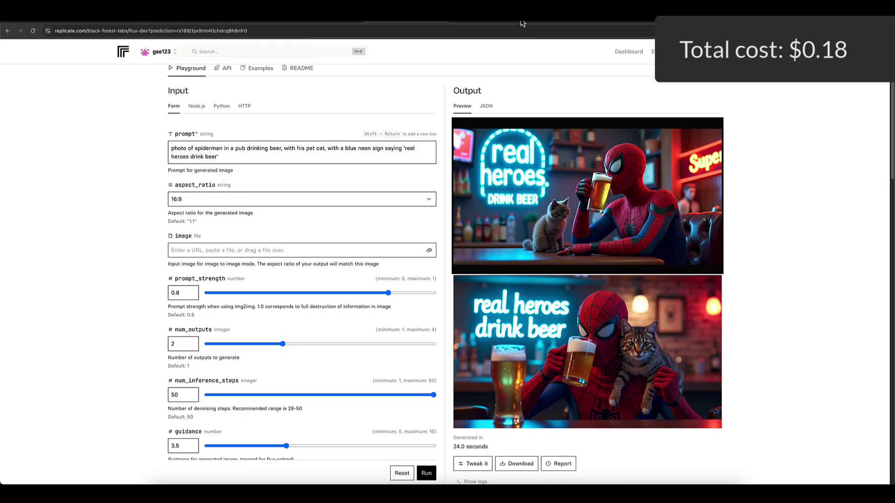
{"action": "left_click", "coordinate": [646, 362]}
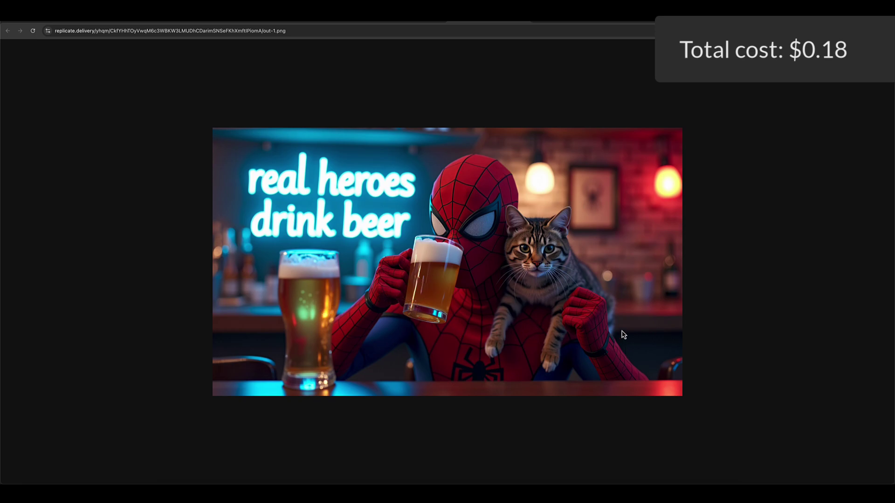
{"action": "left_click", "coordinate": [526, 24]}
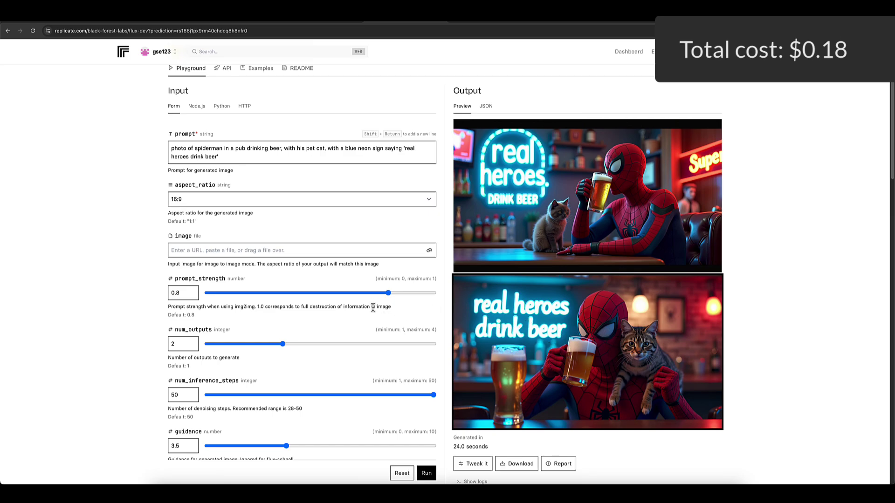
Set the guidance slider to 5.05 and rerun the neon-sign prompt
{"action": "scroll", "coordinate": [373, 307], "scroll_direction": "down", "scroll_amount": 2}
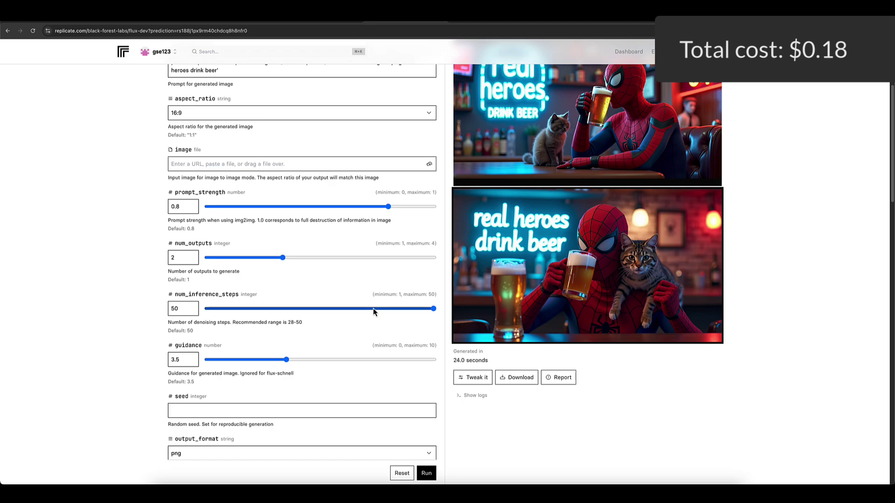
{"action": "scroll", "coordinate": [373, 309], "scroll_direction": "down", "scroll_amount": 3}
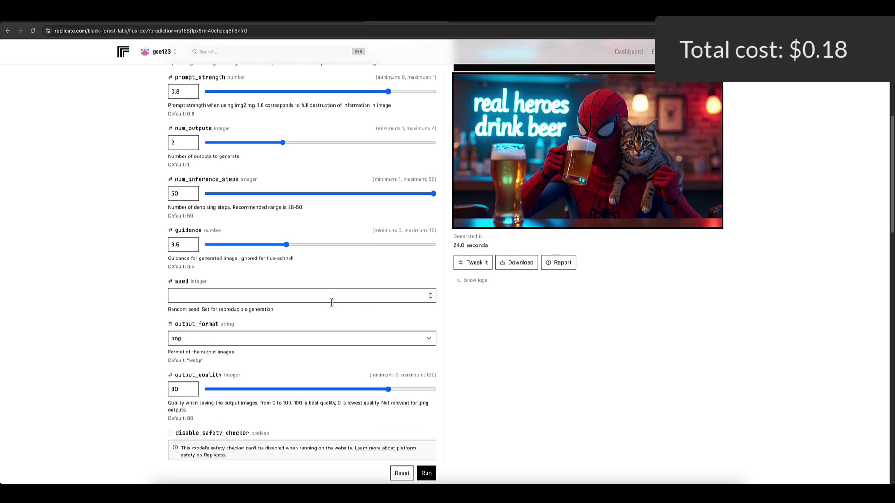
{"action": "scroll", "coordinate": [290, 265], "scroll_direction": "up", "scroll_amount": 3}
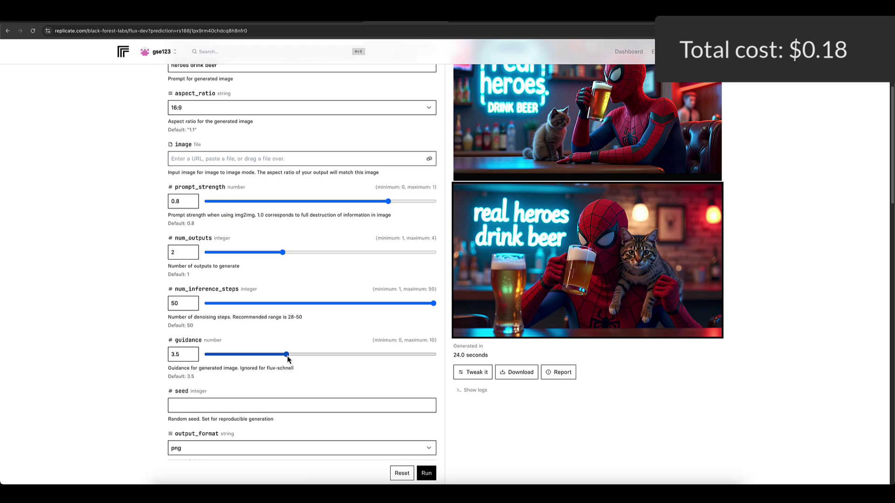
{"action": "left_click_drag", "start_coordinate": [287, 358], "coordinate": [236, 363]}
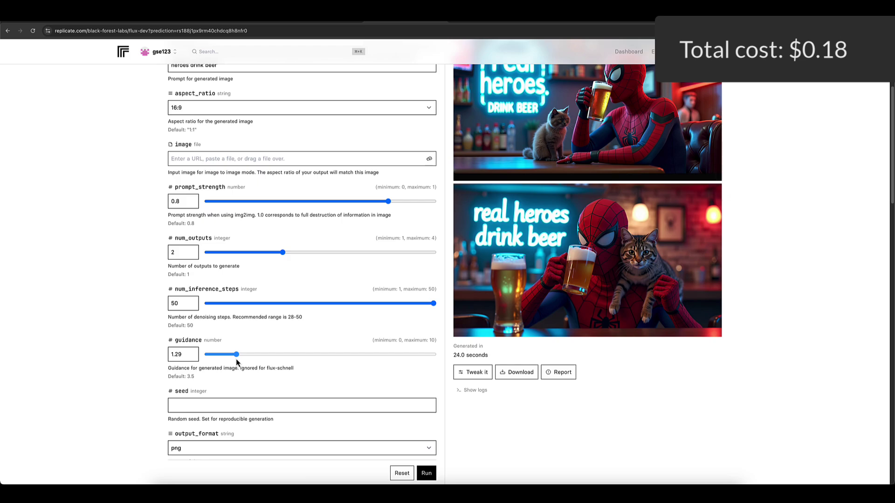
{"action": "left_click_drag", "start_coordinate": [236, 362], "coordinate": [249, 361]}
{"action": "left_click_drag", "start_coordinate": [249, 355], "coordinate": [322, 360]}
{"action": "left_click", "coordinate": [426, 474]}
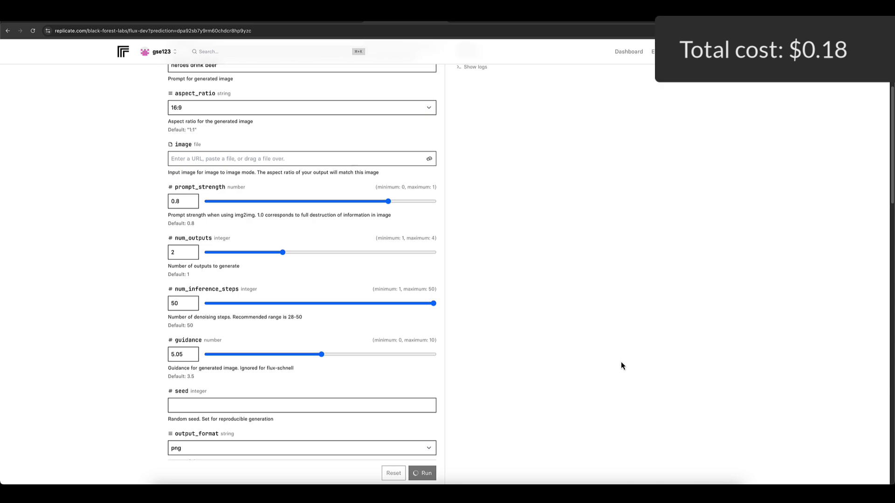
Scroll through the output to inspect the two guidance-5.05 images, one with a black cat
{"action": "scroll", "coordinate": [605, 337], "scroll_direction": "up", "scroll_amount": 3}
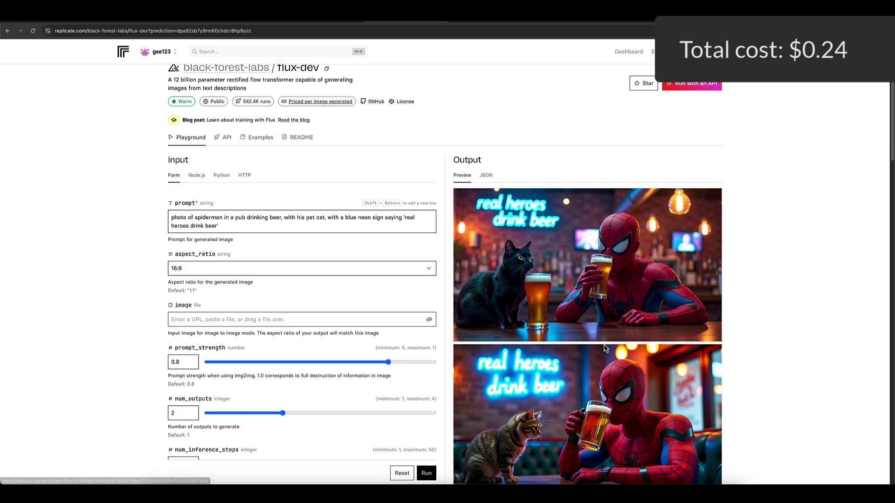
{"action": "scroll", "coordinate": [606, 345], "scroll_direction": "down", "scroll_amount": 1}
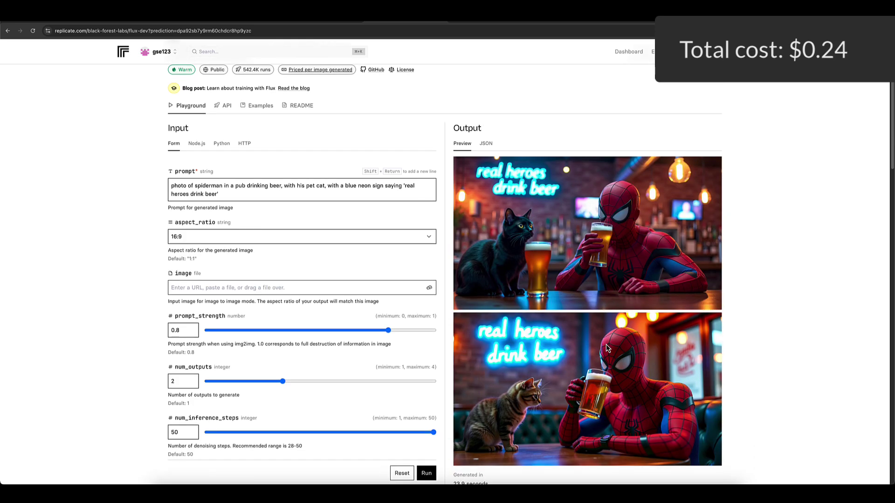
{"action": "scroll", "coordinate": [607, 348], "scroll_direction": "down", "scroll_amount": 1}
{"action": "scroll", "coordinate": [607, 348], "scroll_direction": "down", "scroll_amount": 1}
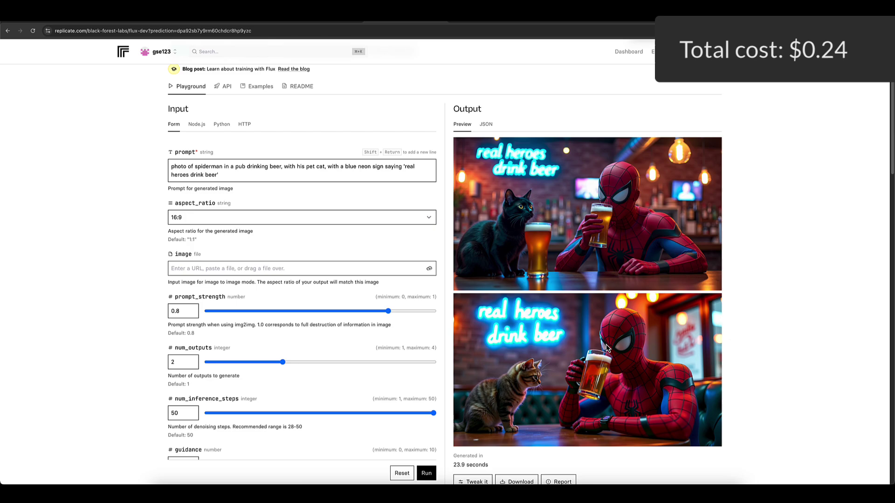
{"action": "scroll", "coordinate": [607, 349], "scroll_direction": "down", "scroll_amount": 1}
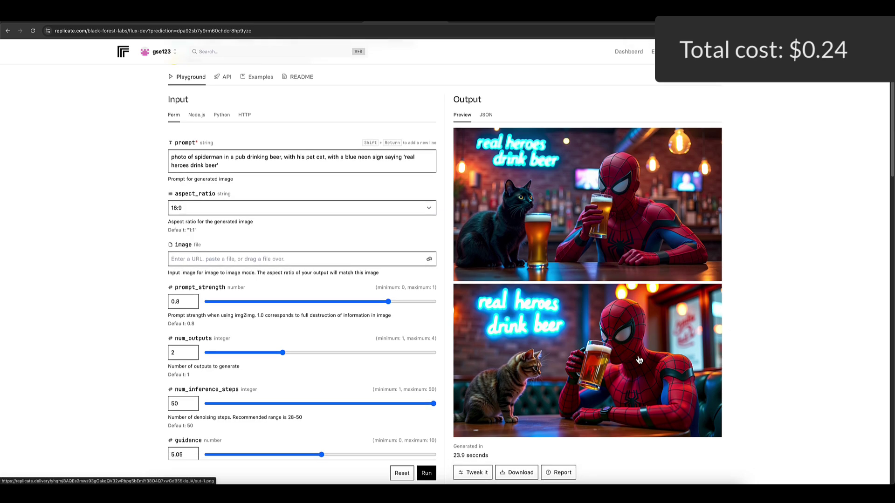
{"action": "left_click", "coordinate": [590, 237]}
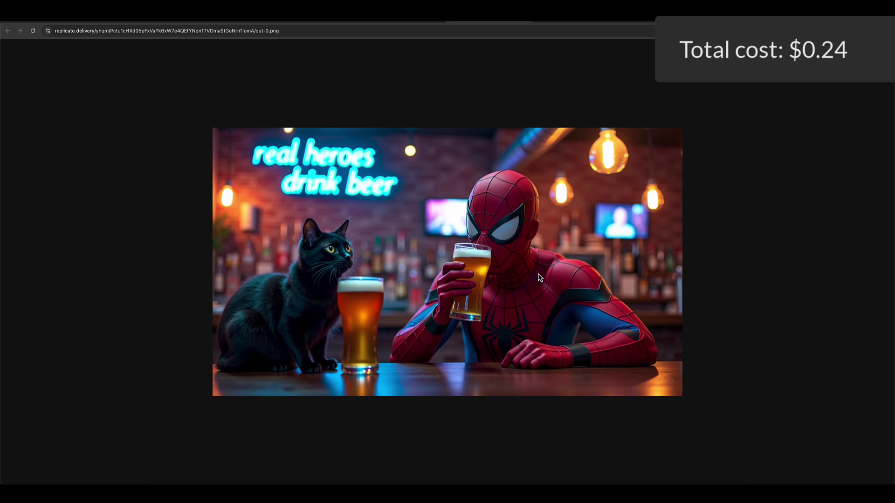
{"action": "left_click", "coordinate": [403, 24]}
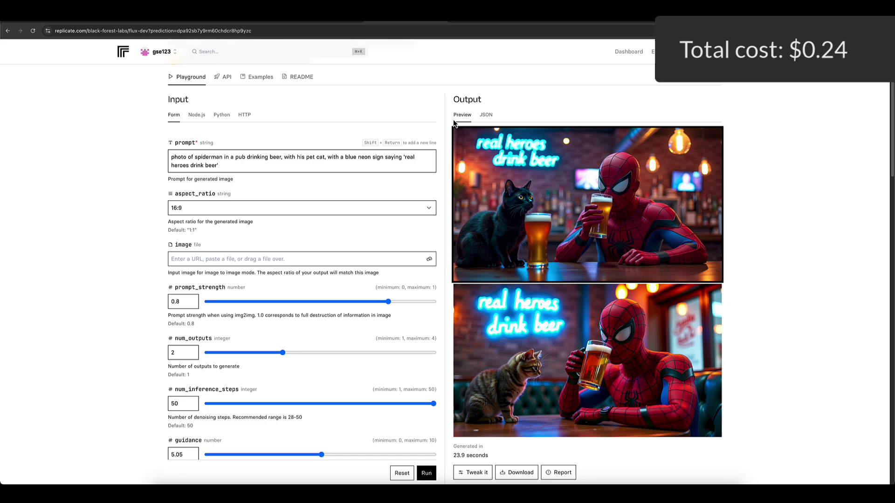
{"action": "left_click", "coordinate": [562, 340]}
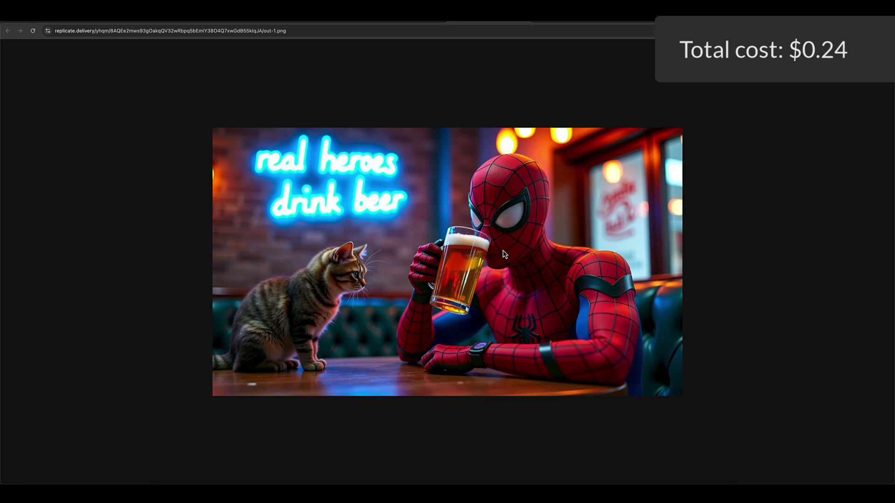
{"action": "left_click", "coordinate": [410, 23]}
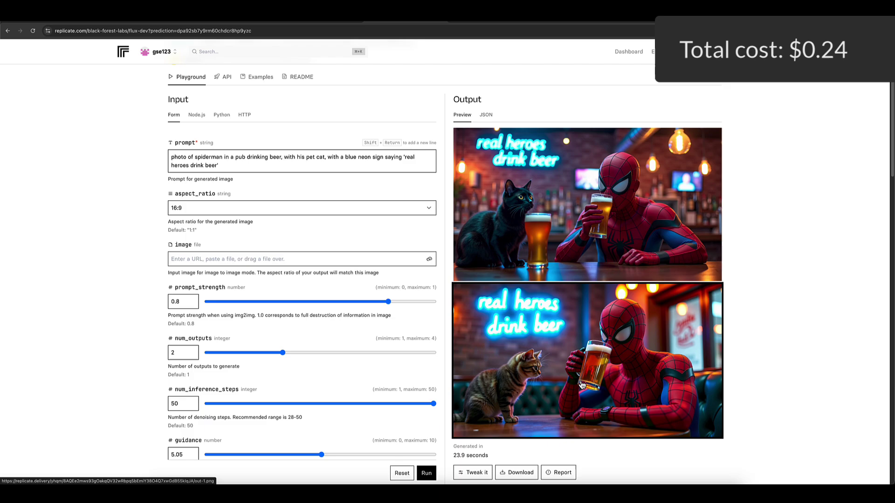